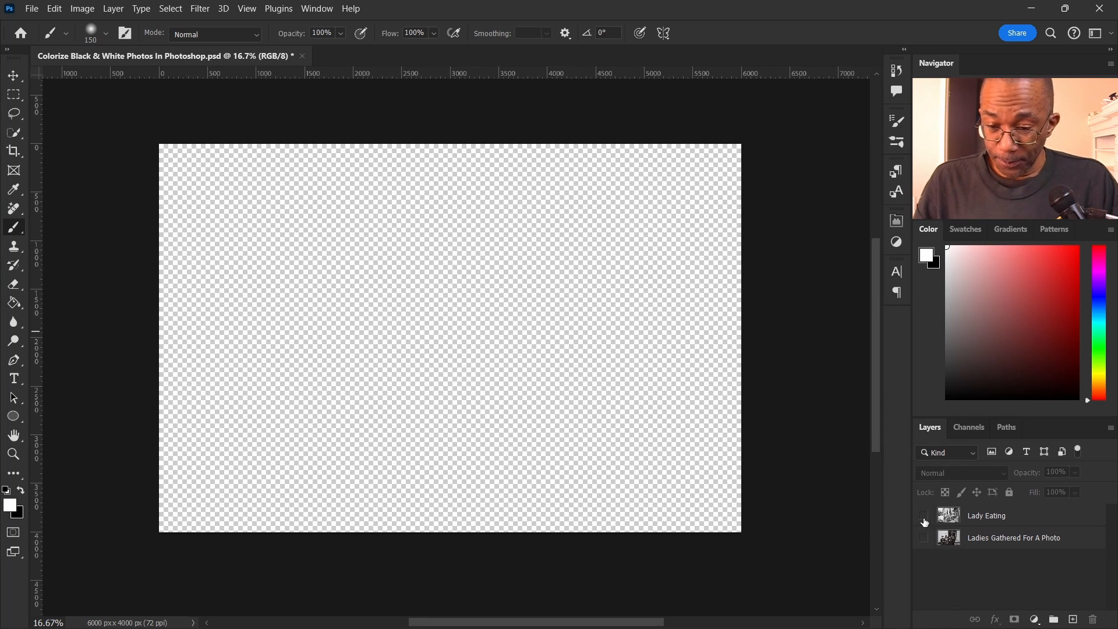
Make the Lady Eating layer visible and convert it to a smart object
scroll(609, 363, "up", 1)
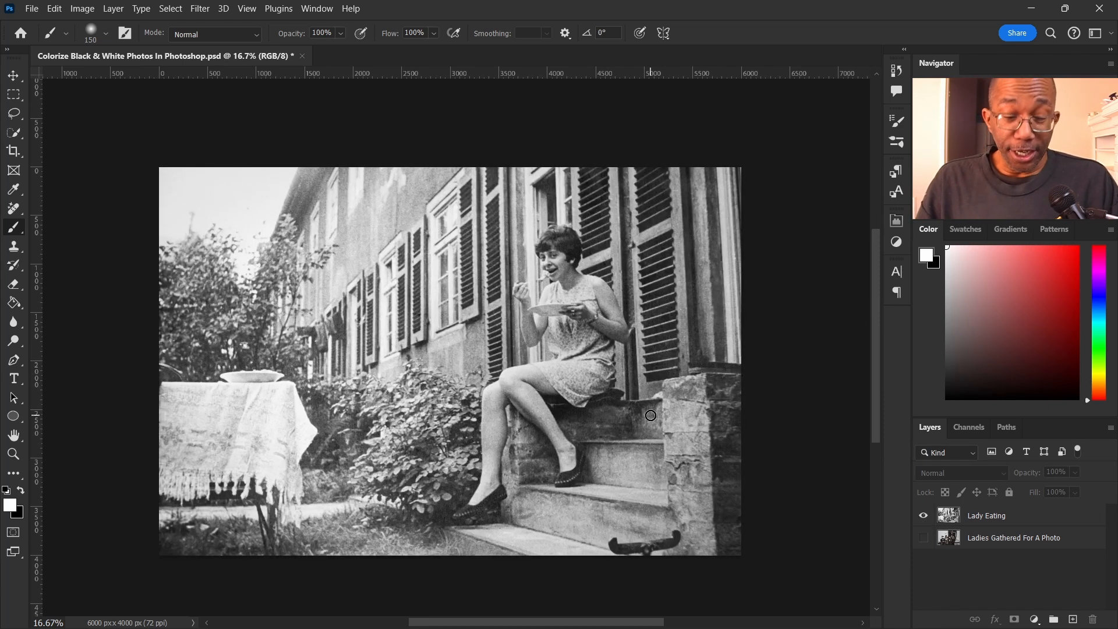
scroll(572, 282, "up", 2)
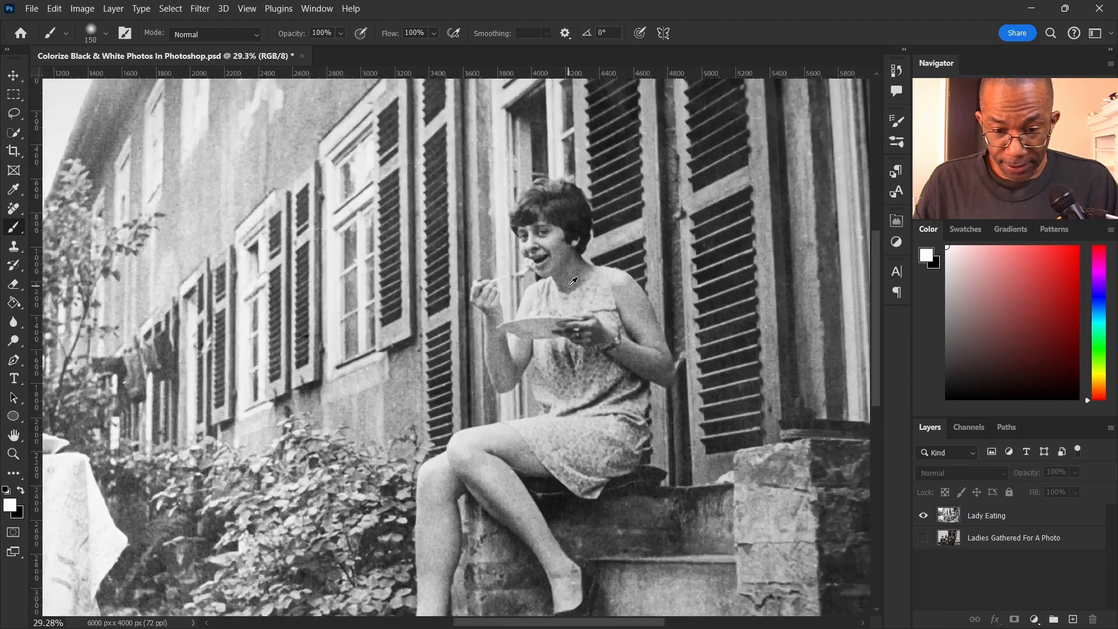
scroll(572, 282, "up", 2)
scroll(571, 360, "up", 1)
scroll(572, 359, "down", 4)
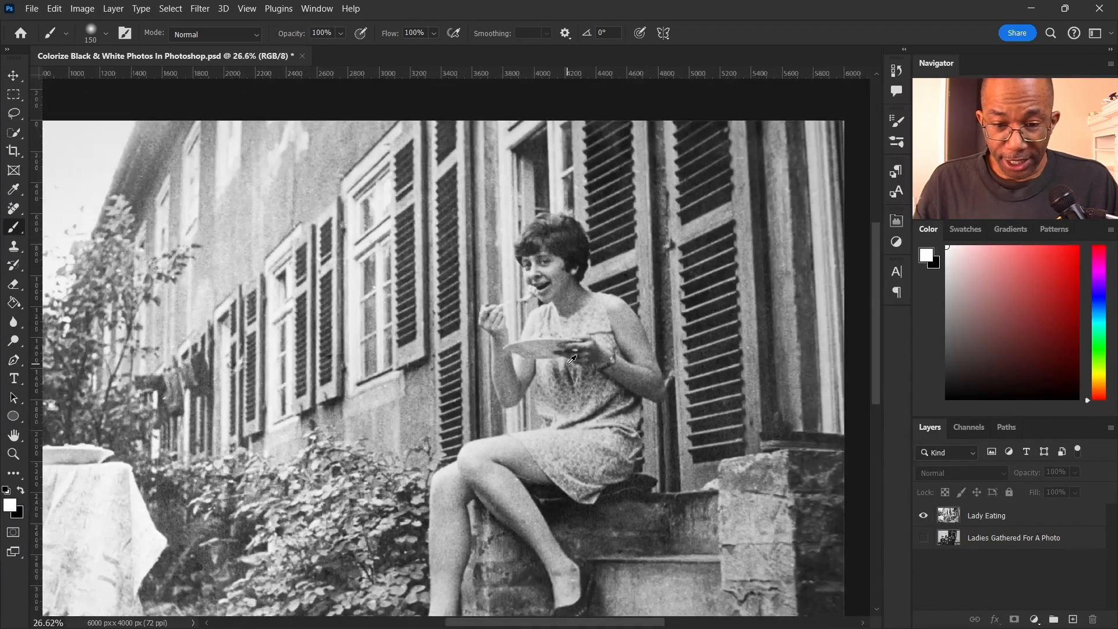
scroll(568, 366, "down", 3)
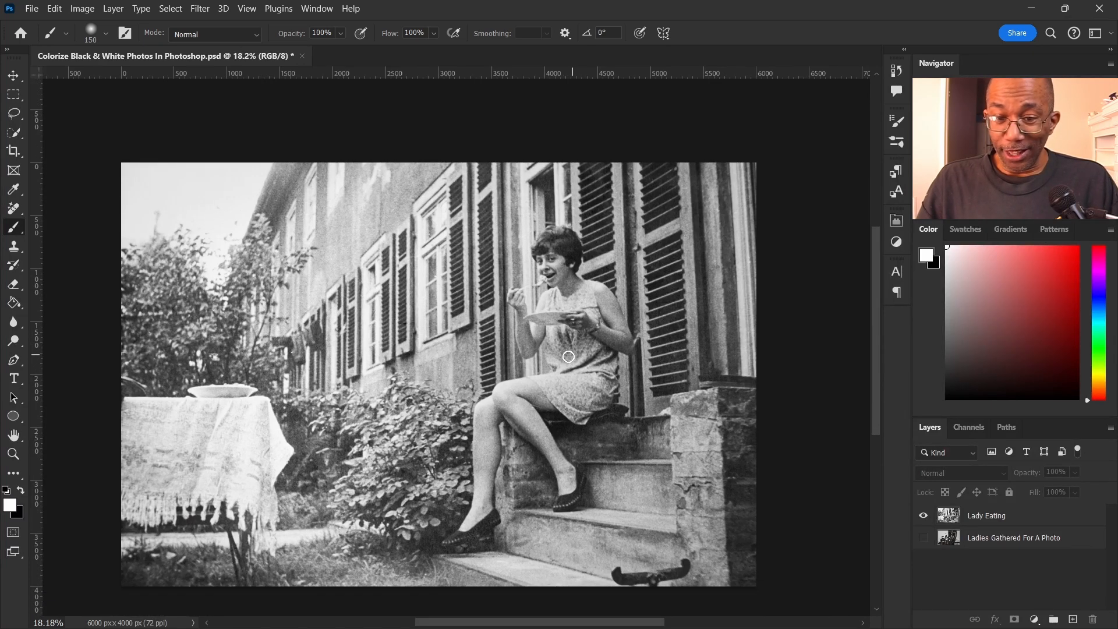
left_click(1026, 523)
scroll(295, 152, "down", 1)
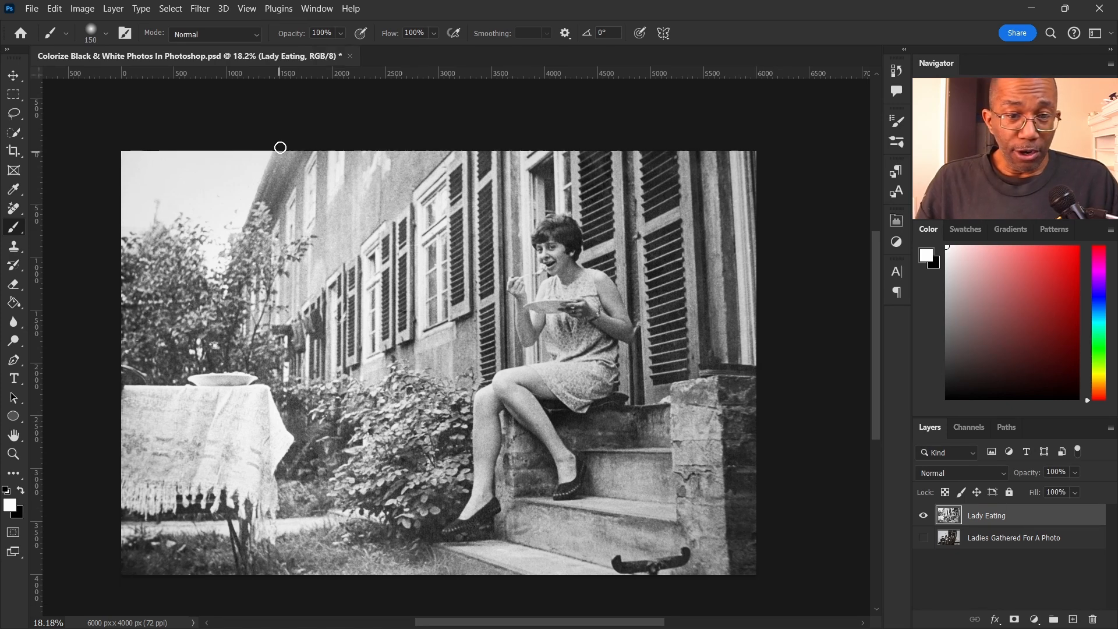
right_click(1024, 517)
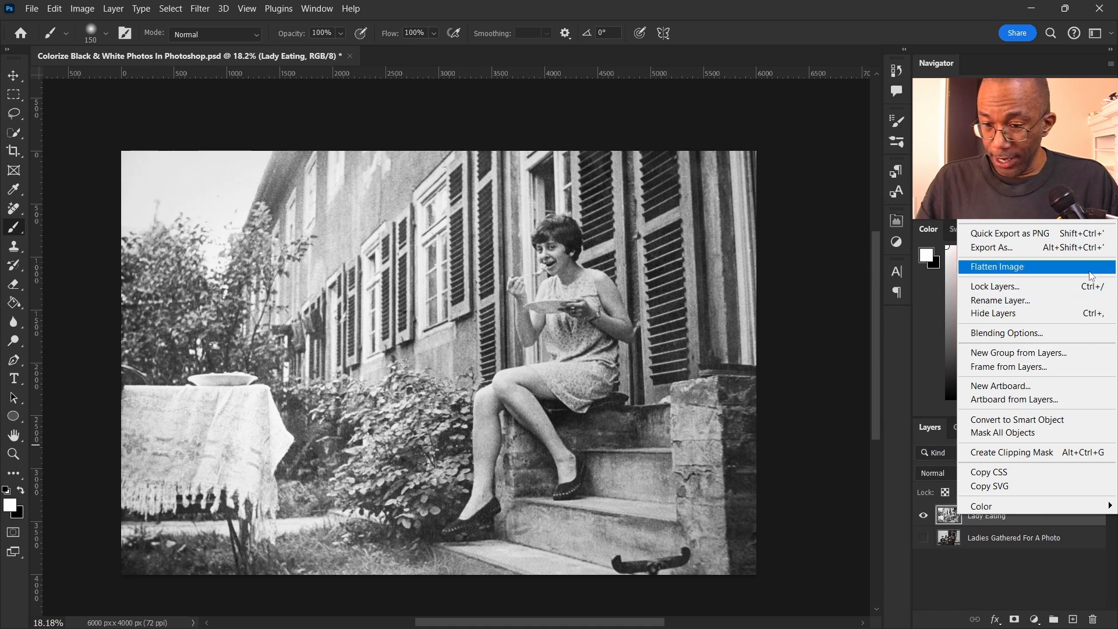
left_click(1074, 424)
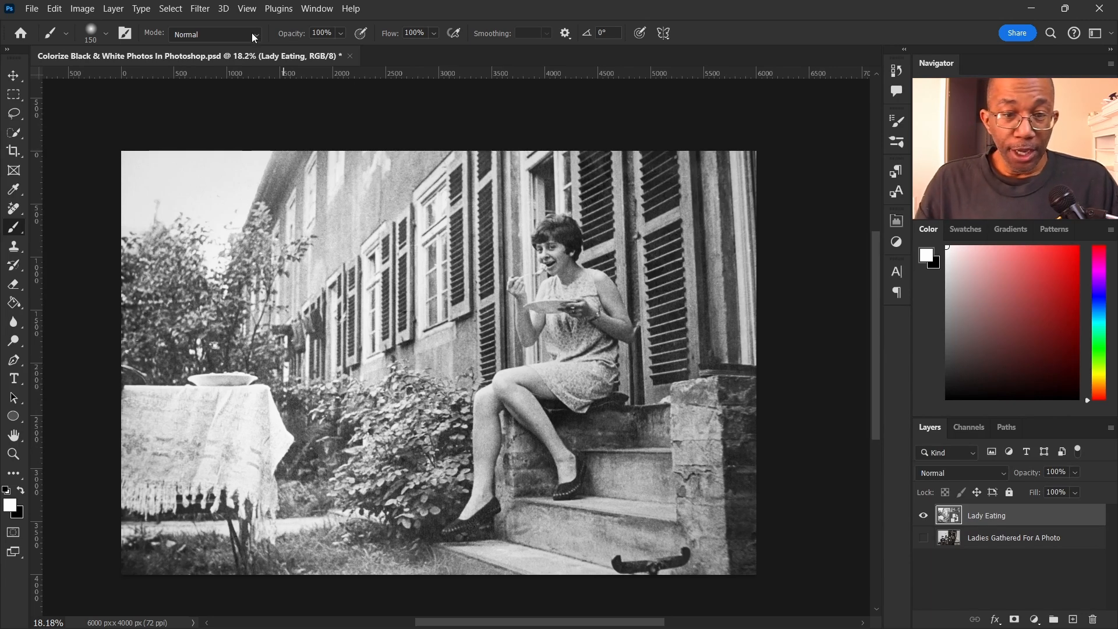
Open Neural Filters on the Lady Eating layer and turn on the Colorize filter
left_click(200, 8)
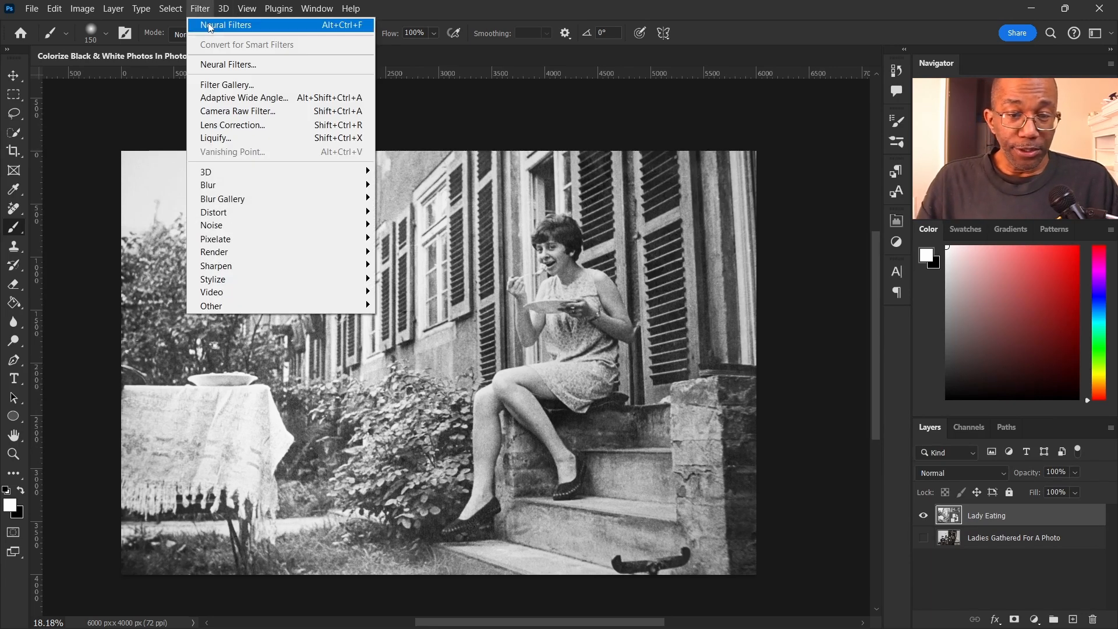
left_click(228, 64)
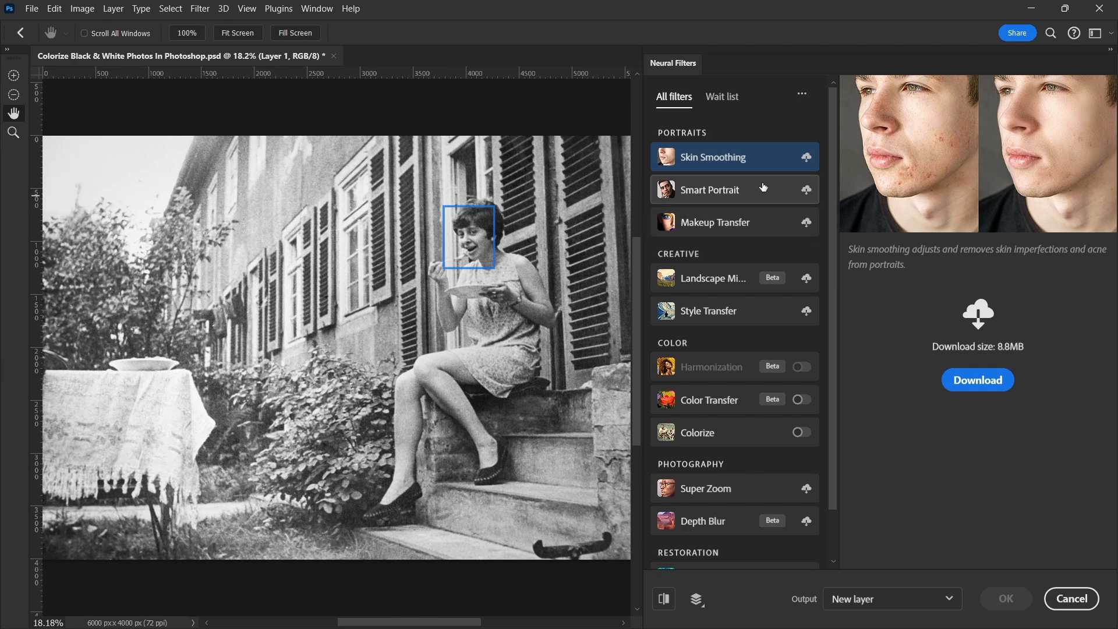
mouse_move(753, 171)
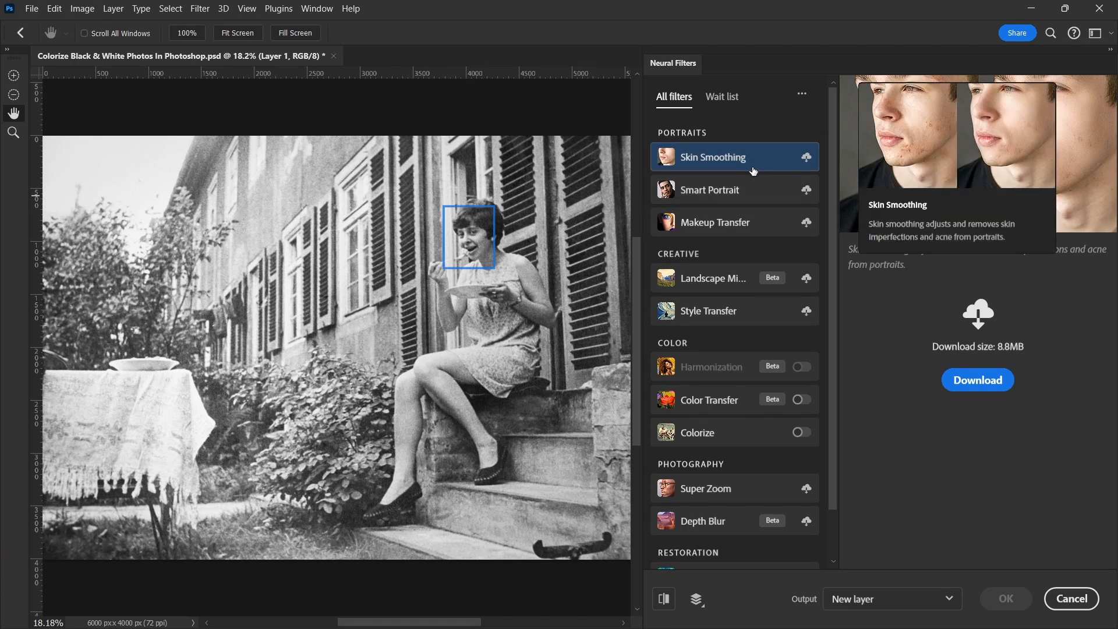
mouse_move(746, 277)
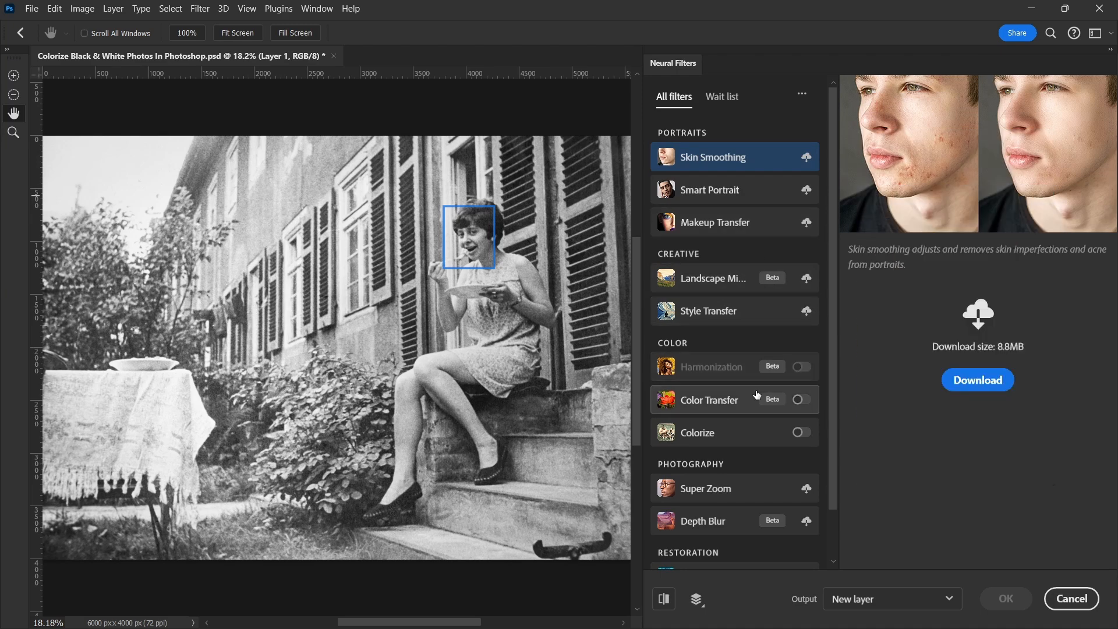
mouse_move(756, 397)
scroll(718, 382, "down", 1)
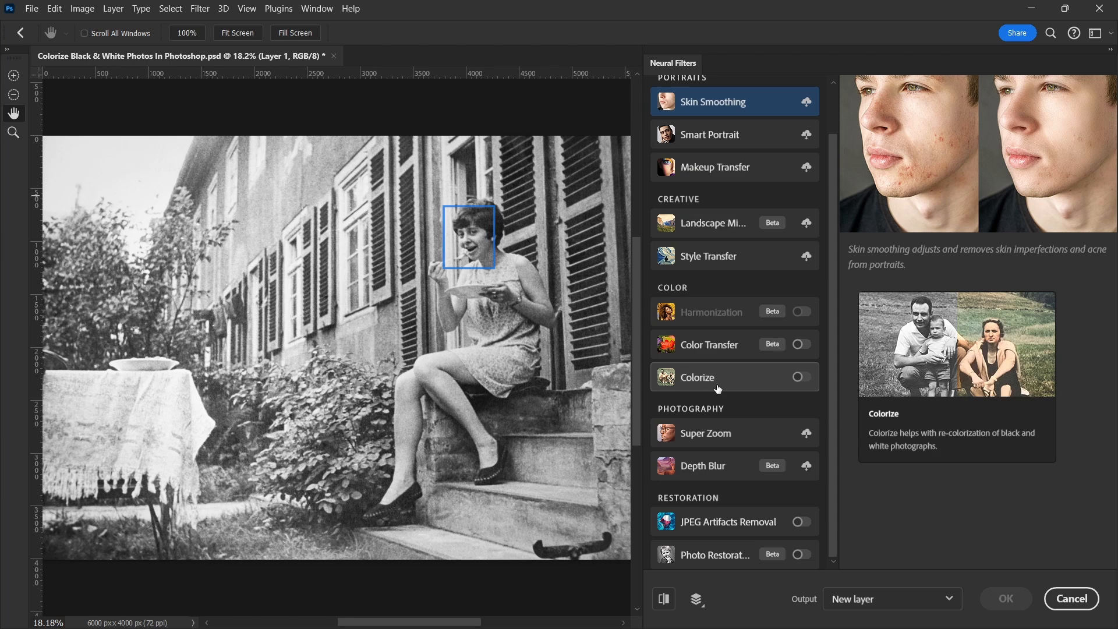
left_click(792, 385)
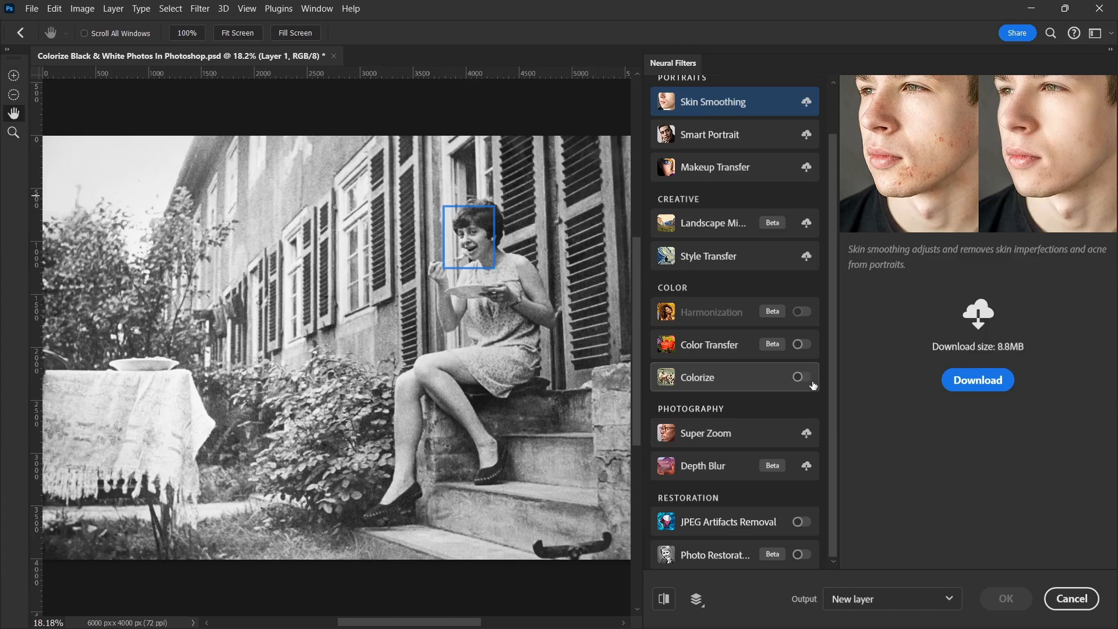
left_click(800, 377)
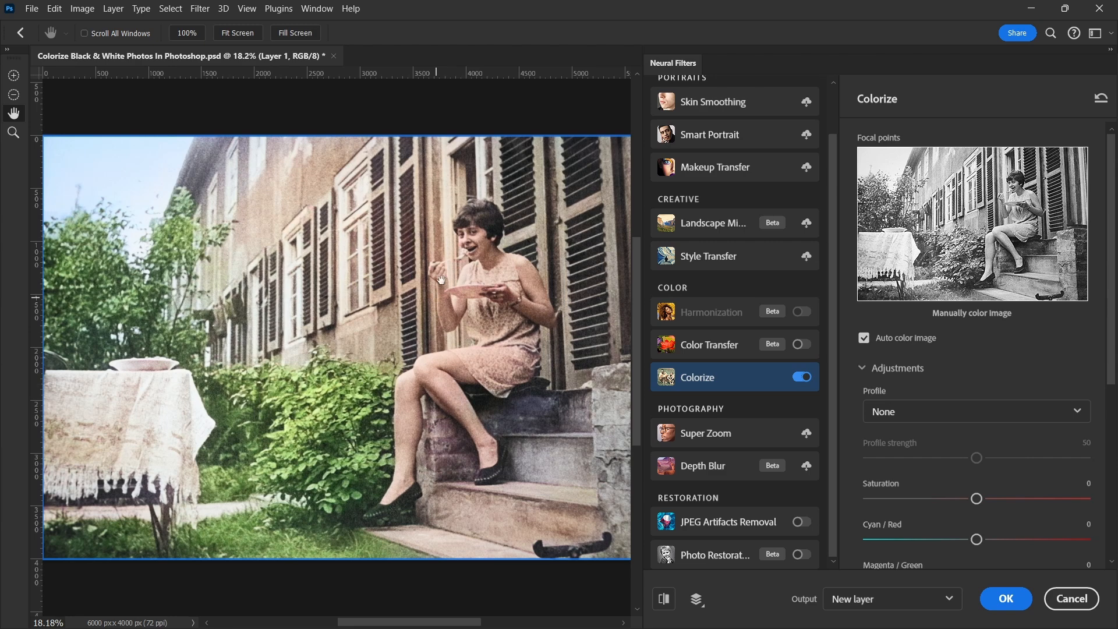
Set the colorization to output as a new color layer, keep the output as New layer, and apply the filter
scroll(450, 261, "up", 3)
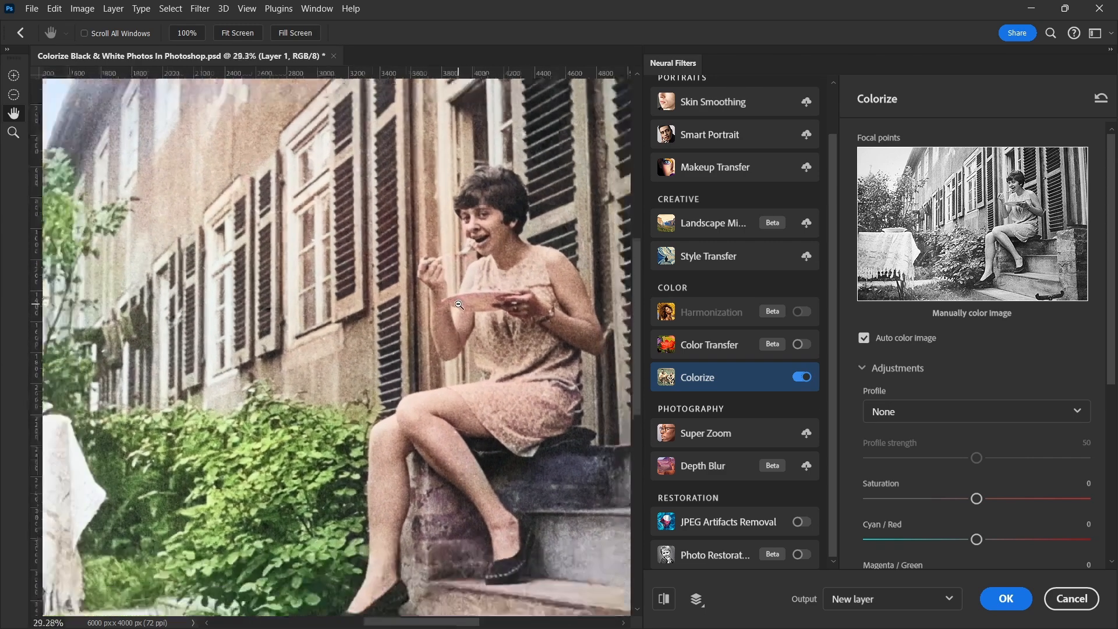
scroll(458, 305, "down", 3)
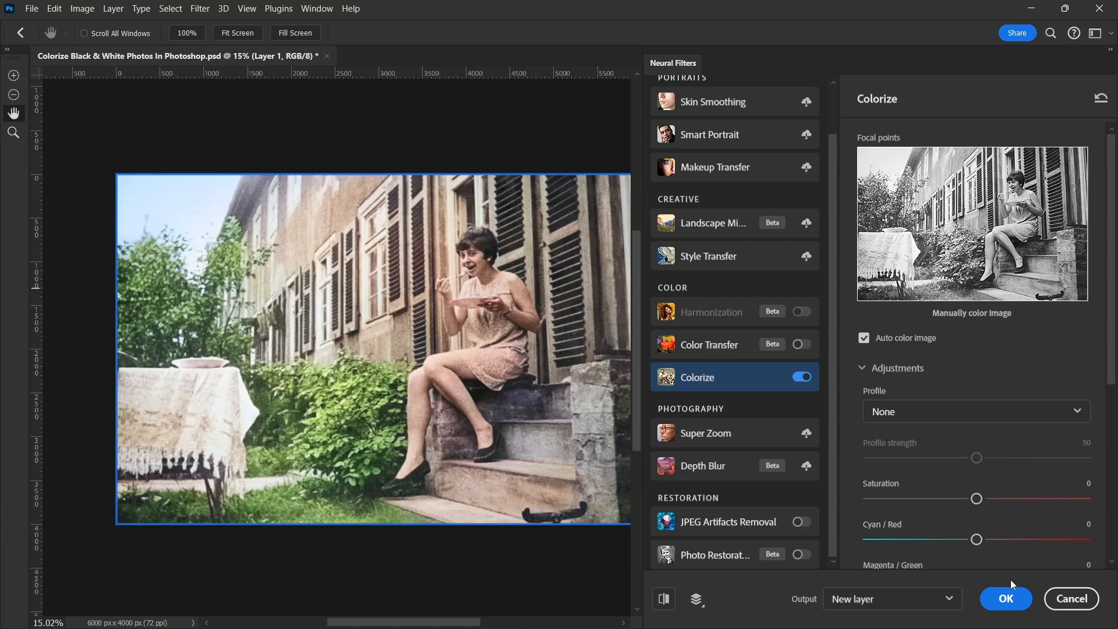
left_click_drag(1113, 345, 1112, 516)
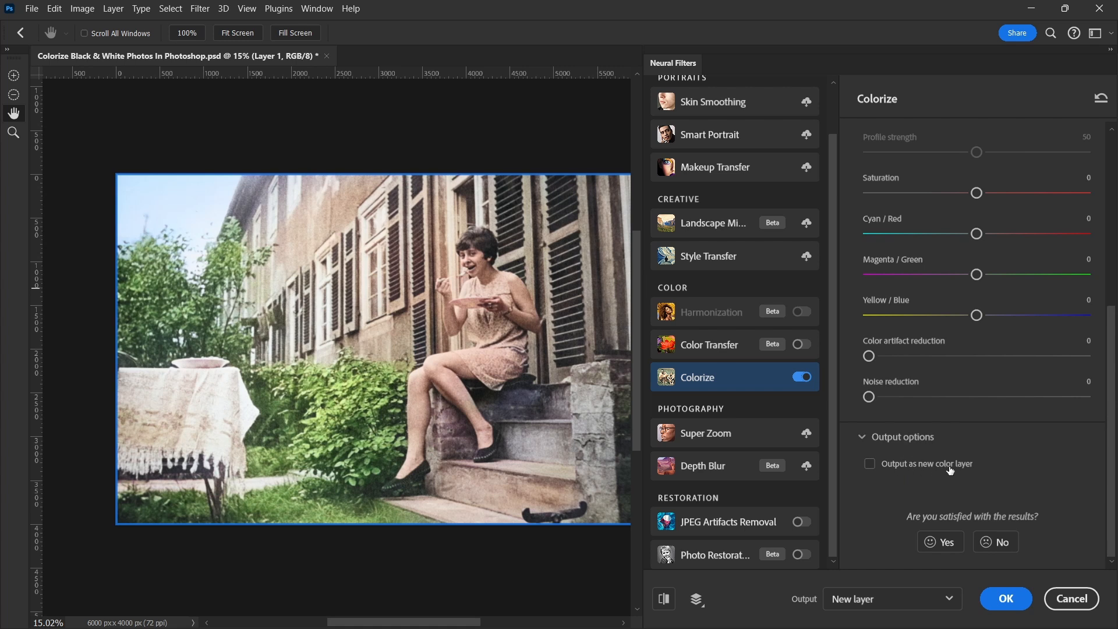
left_click(871, 464)
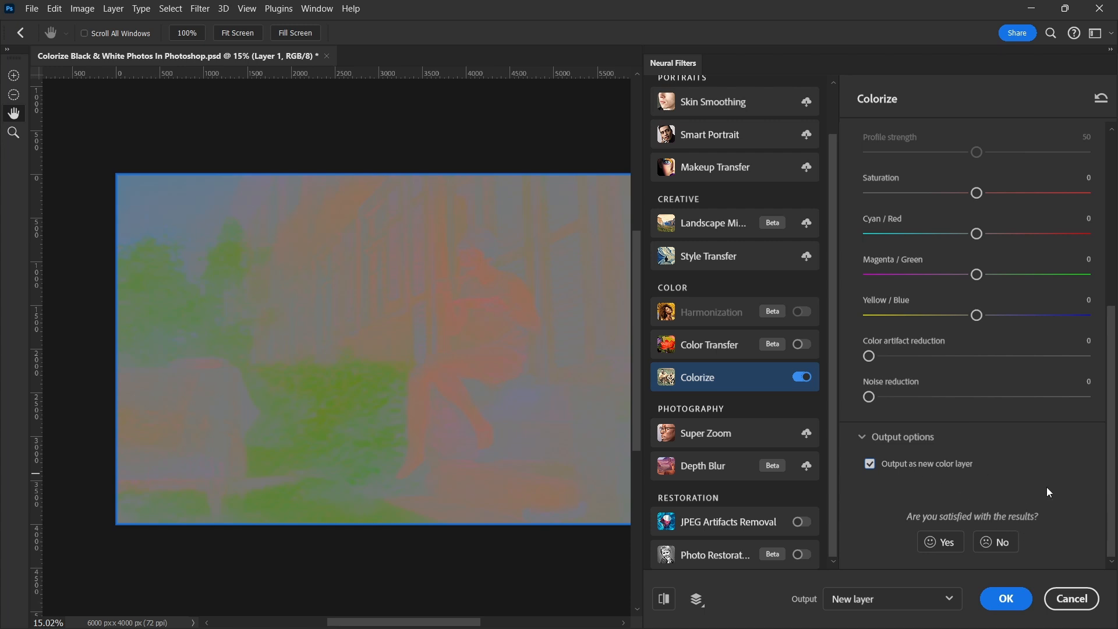
left_click(948, 600)
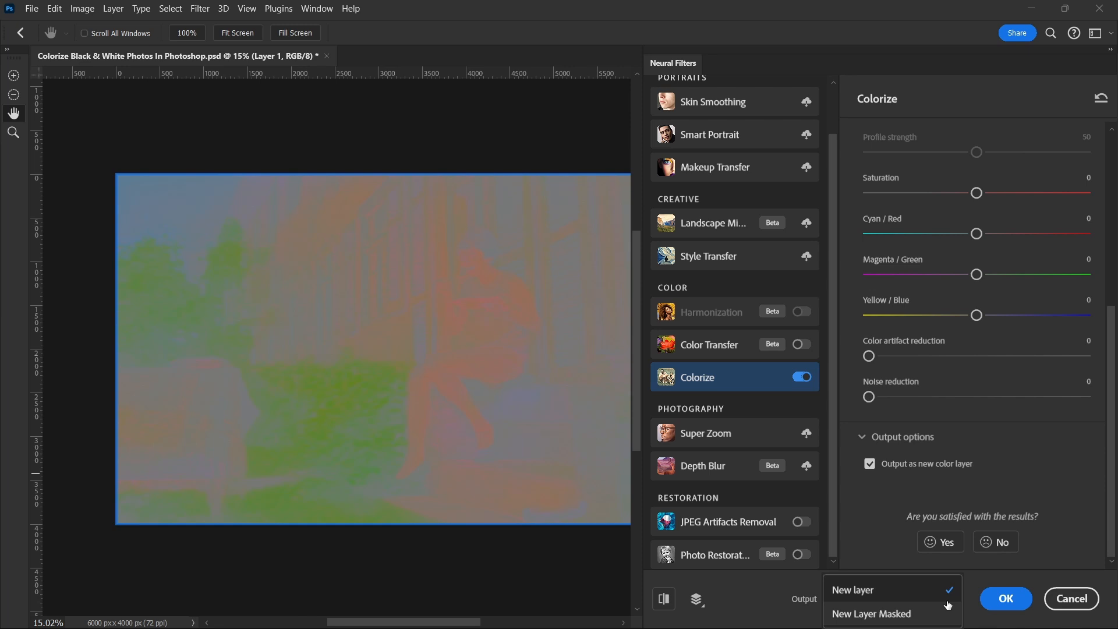
left_click(943, 590)
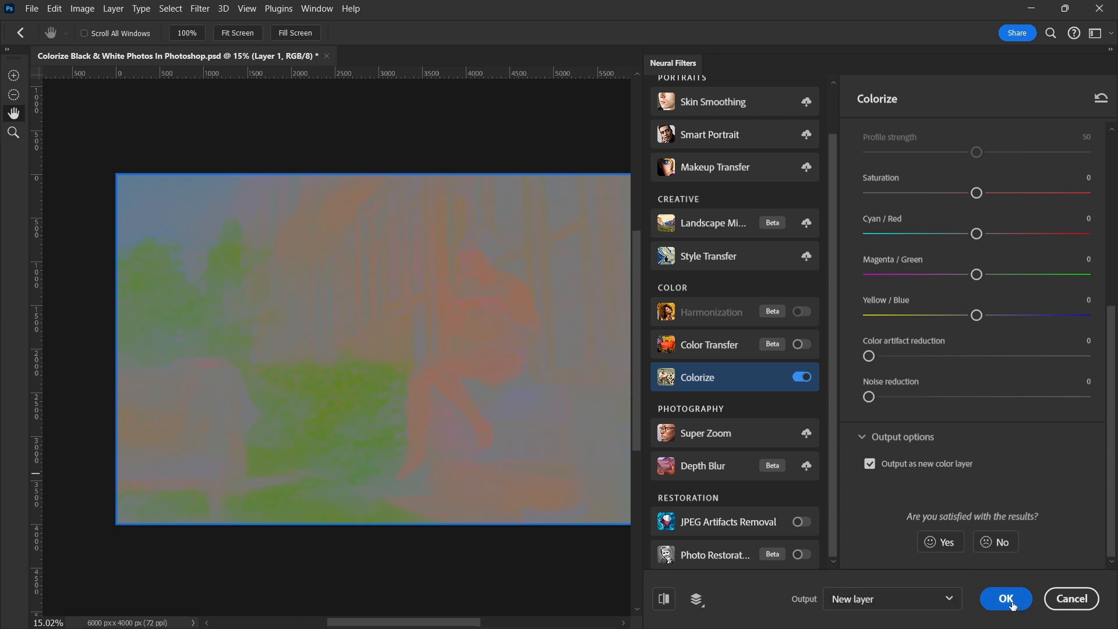
left_click(1013, 600)
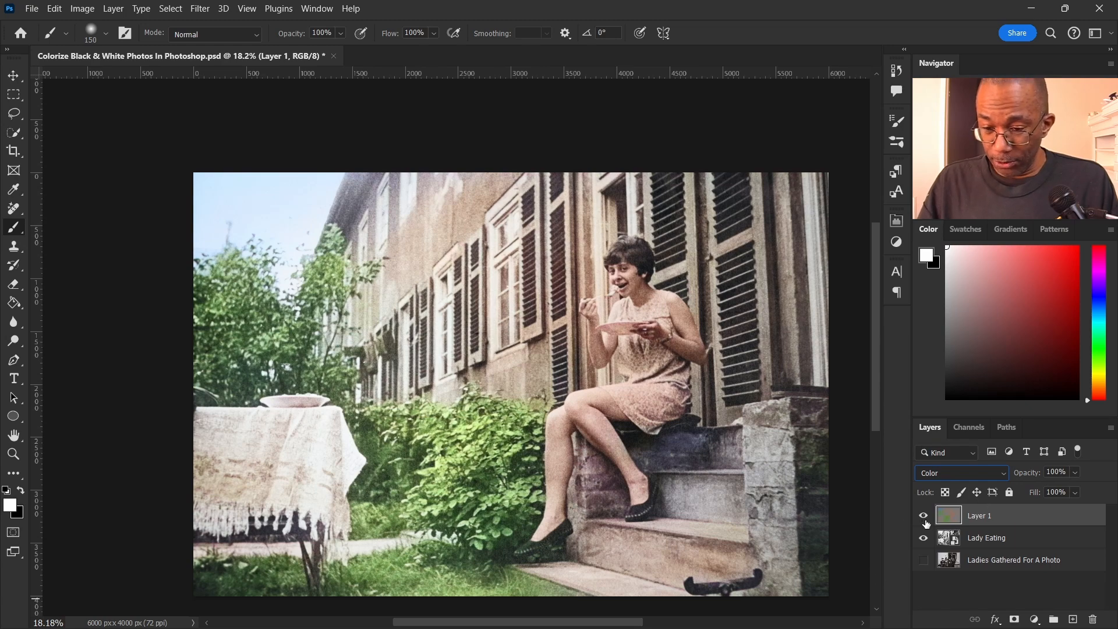
Hide Layer 1 and Lady Eating, and show the Ladies Gathered For A Photo layer
left_click(924, 516)
left_click(925, 538)
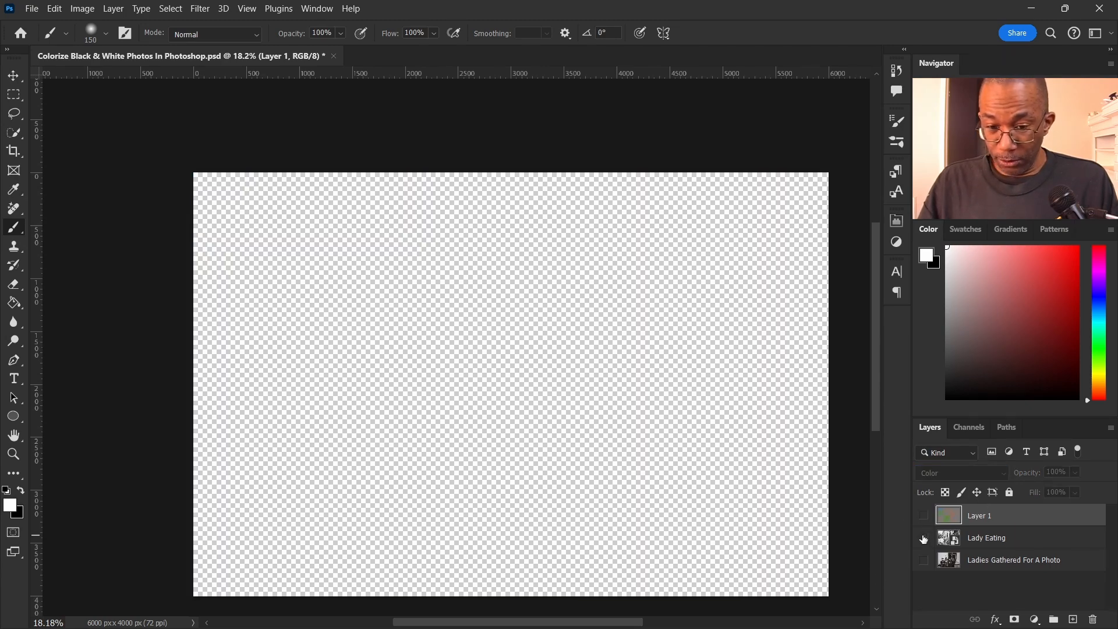
left_click(924, 560)
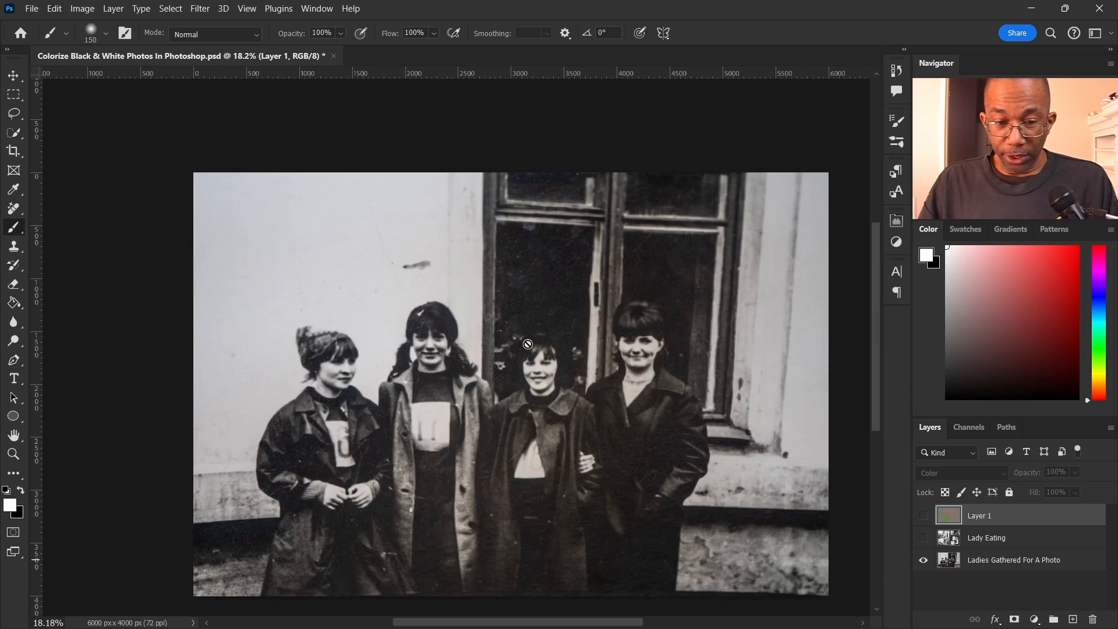
scroll(527, 344, "down", 1)
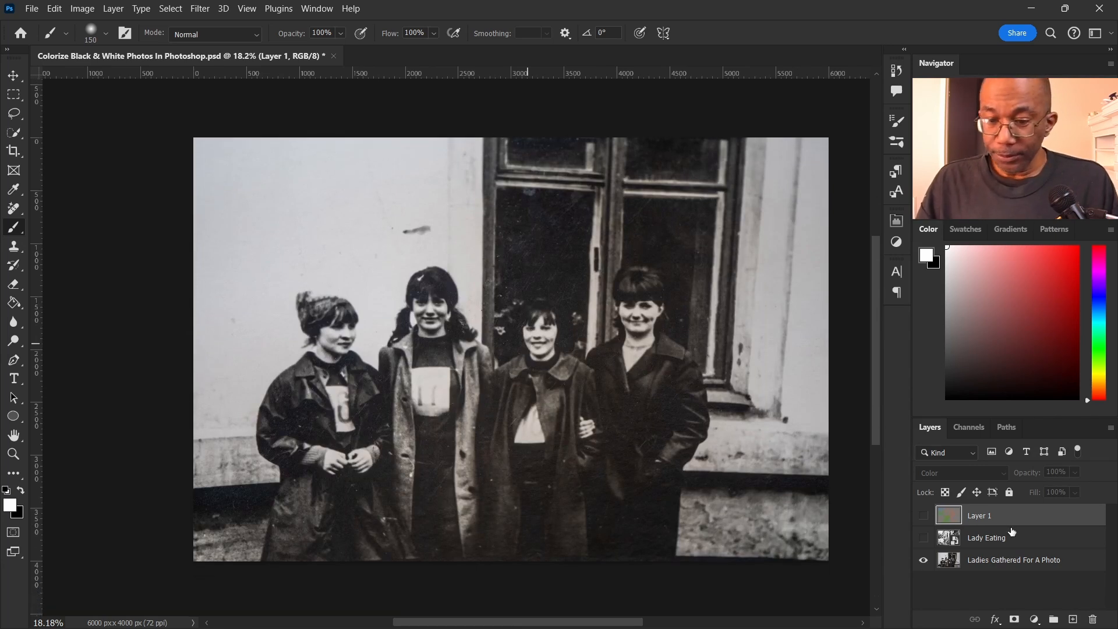
Convert the Ladies Gathered For A Photo layer for smart filters
left_click(1073, 565)
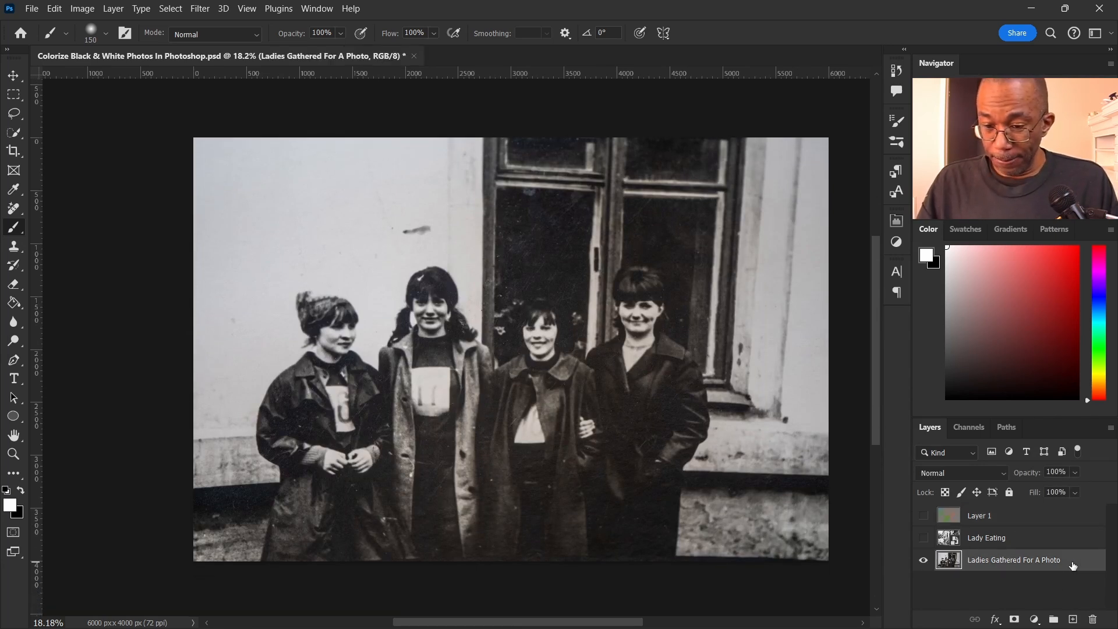
left_click(200, 9)
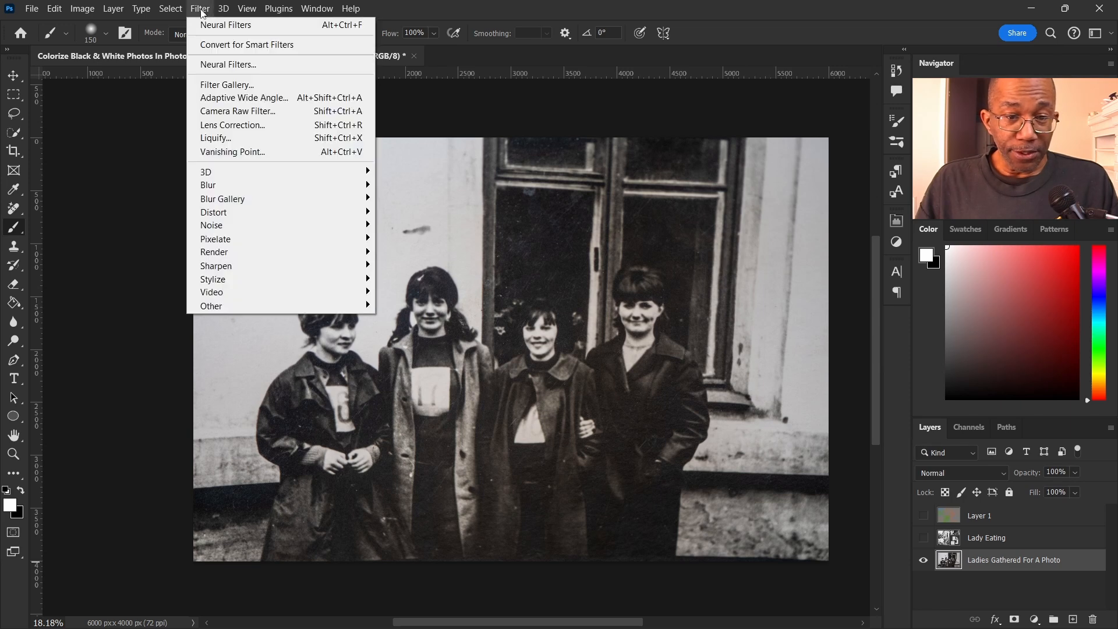
left_click(232, 47)
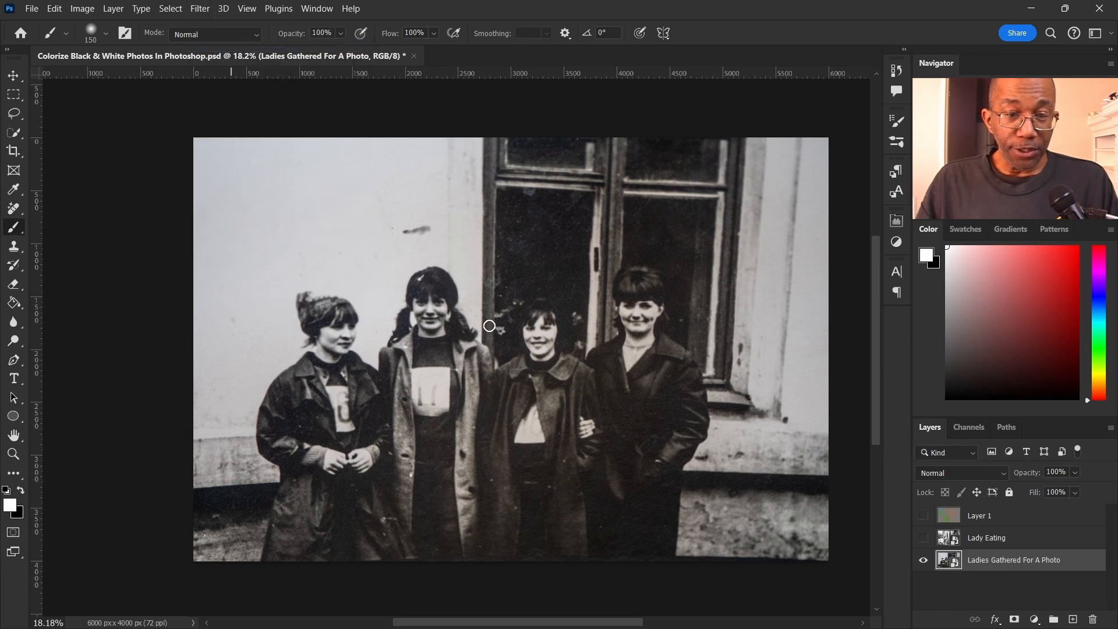
Open Neural Filters on the Ladies Gathered For A Photo layer and turn on Colorize
left_click(200, 9)
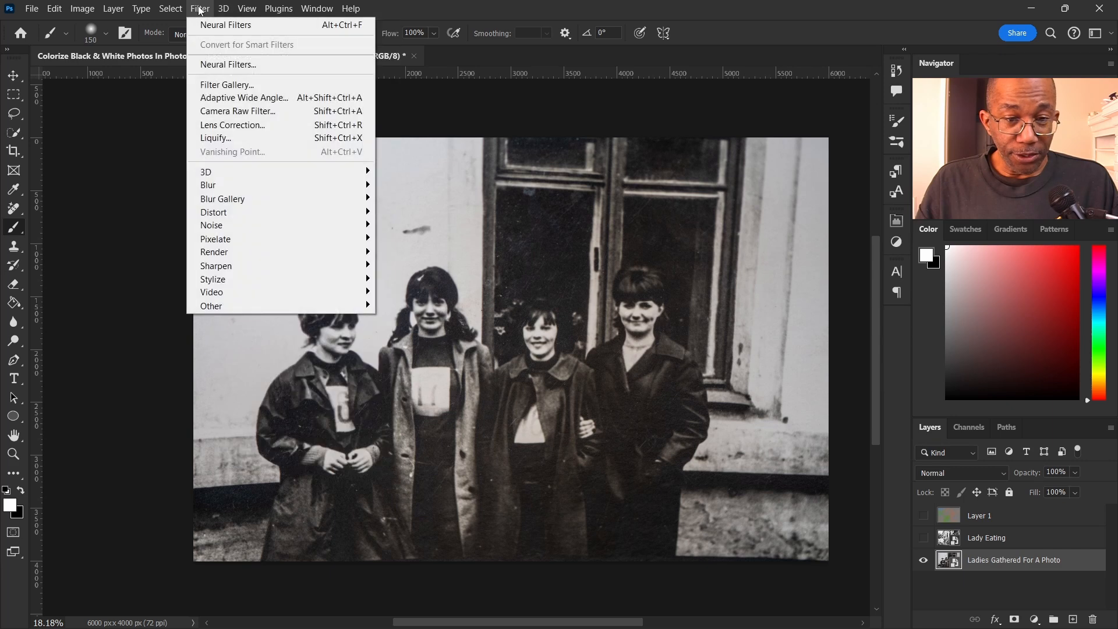
left_click(228, 64)
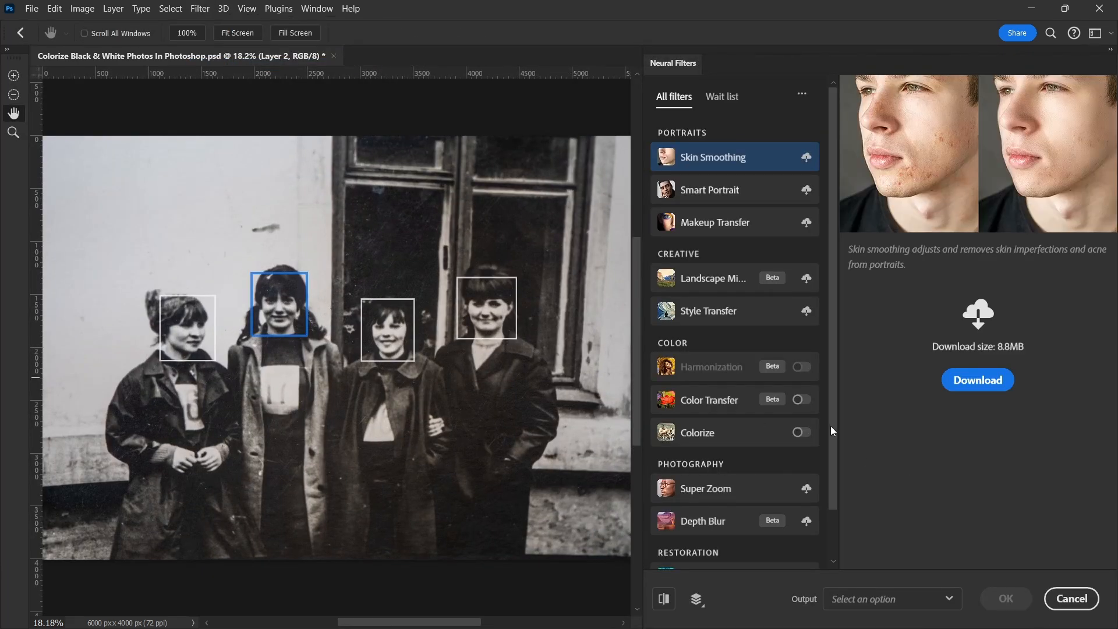
scroll(822, 402, "down", 2)
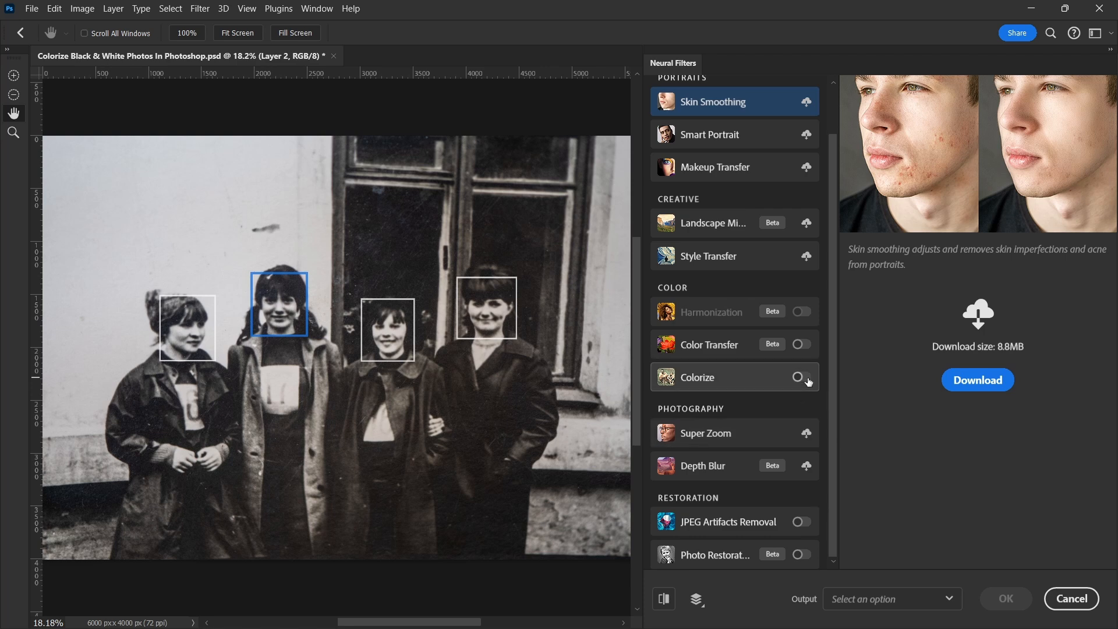
left_click(807, 378)
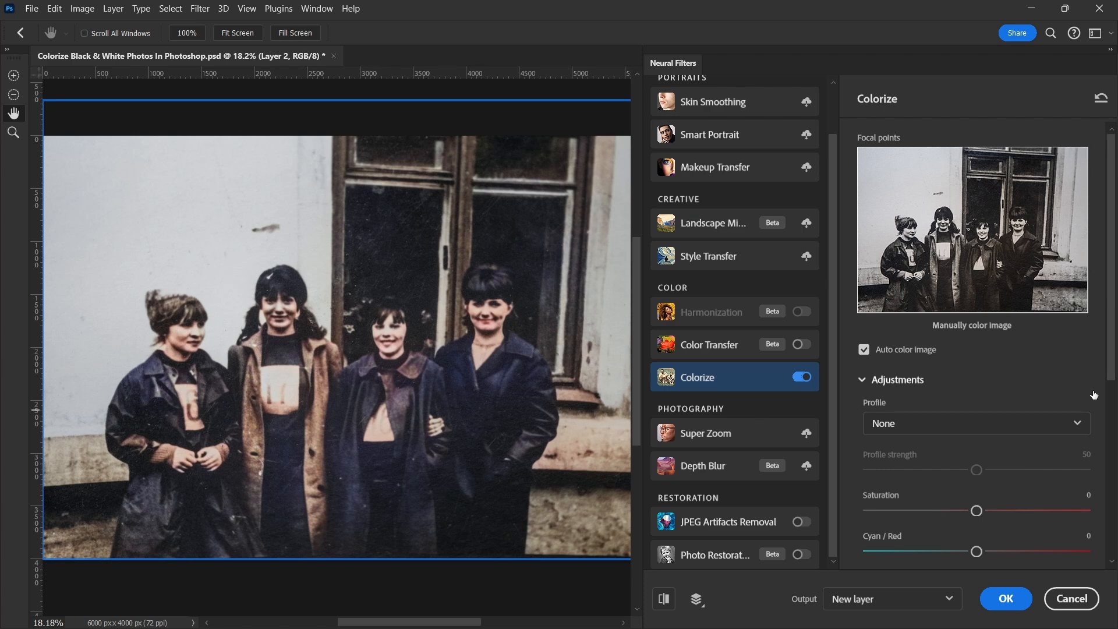
Turn off automatic image coloring in the Colorize filter for the group photo
scroll(1092, 370, "down", 3)
scroll(1091, 367, "down", 3)
scroll(1091, 367, "up", 3)
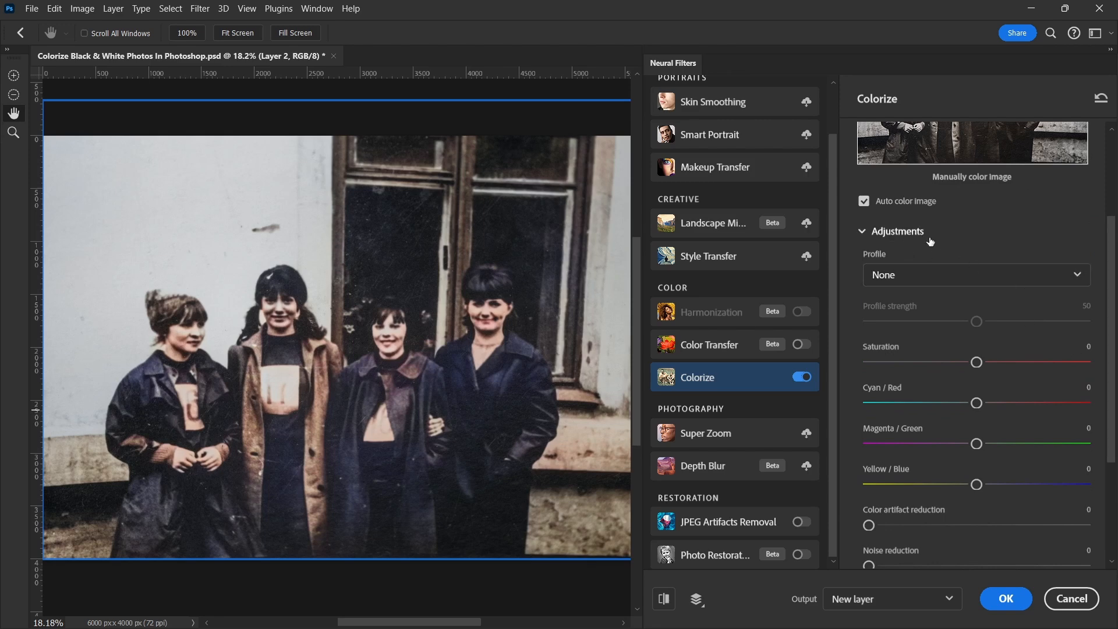
left_click(864, 201)
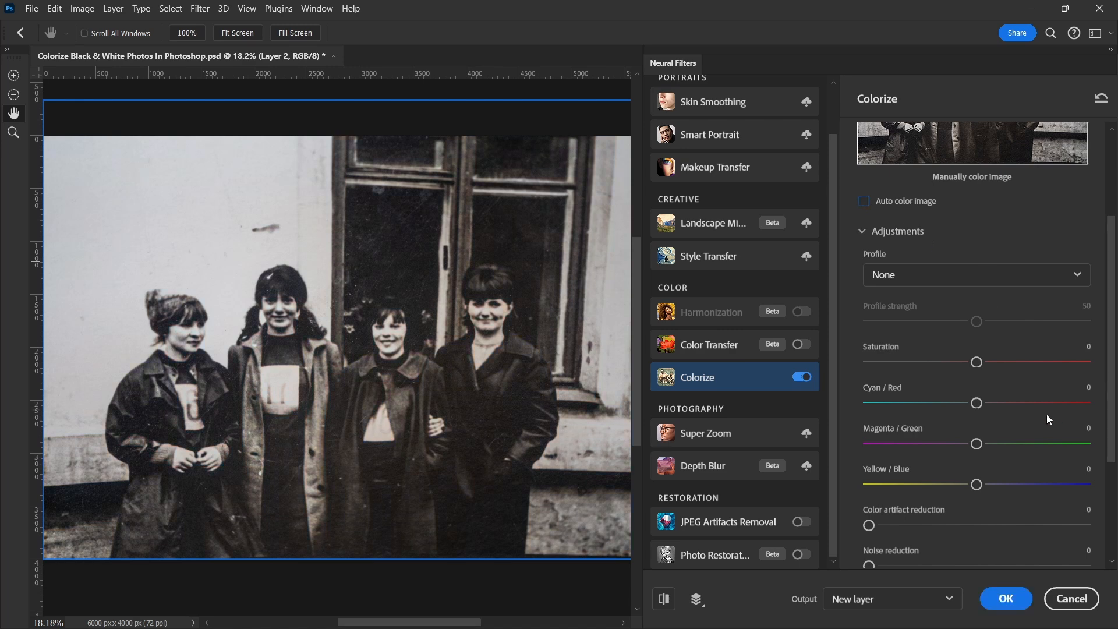
Shift the Colorize color balance to Cyan/Red +9, Magenta/Green -12 and Yellow/Blue +10
scroll(1046, 429, "down", 2)
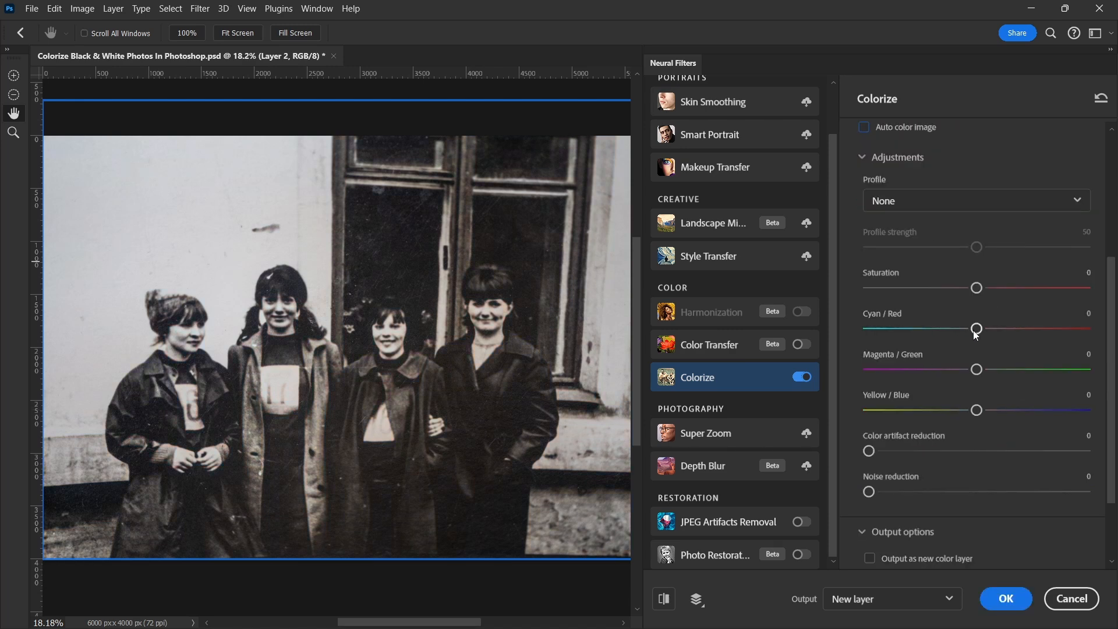
left_click_drag(974, 331, 997, 331)
left_click_drag(978, 373, 951, 373)
left_click_drag(980, 410, 999, 410)
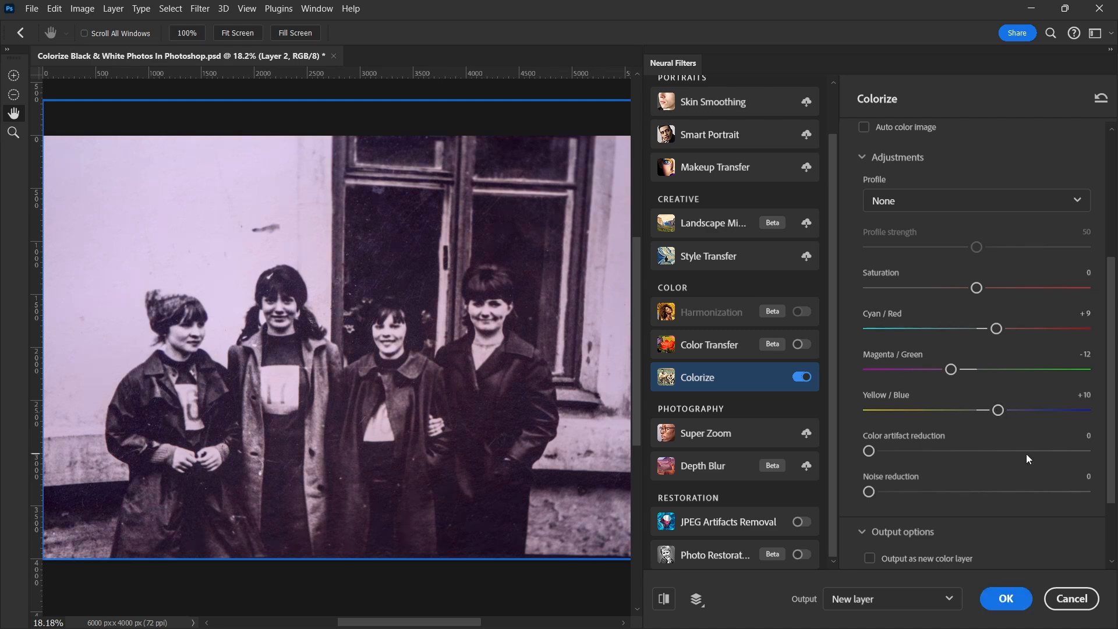
Set the Colorize filter's noise reduction to 29 and inspect the women's faces up close
scroll(1021, 460, "down", 3)
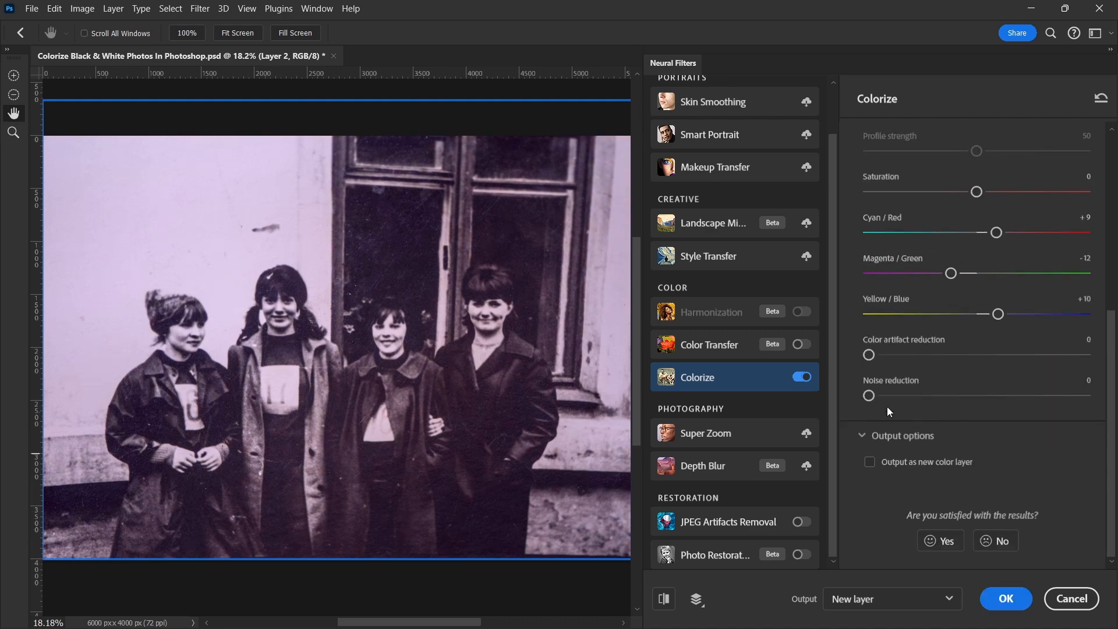
left_click_drag(871, 398, 924, 400)
left_click_drag(929, 401, 931, 398)
scroll(419, 325, "up", 3)
scroll(418, 325, "up", 2)
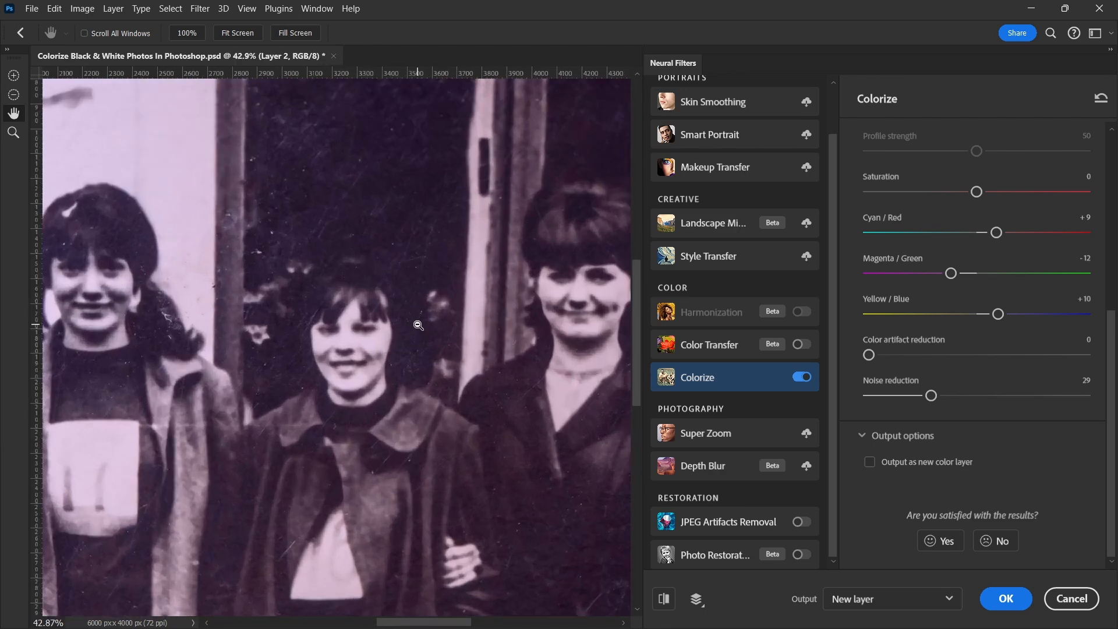
Compare the group photo before and after the Colorize filter by switching the change preview off and on
left_click(668, 603)
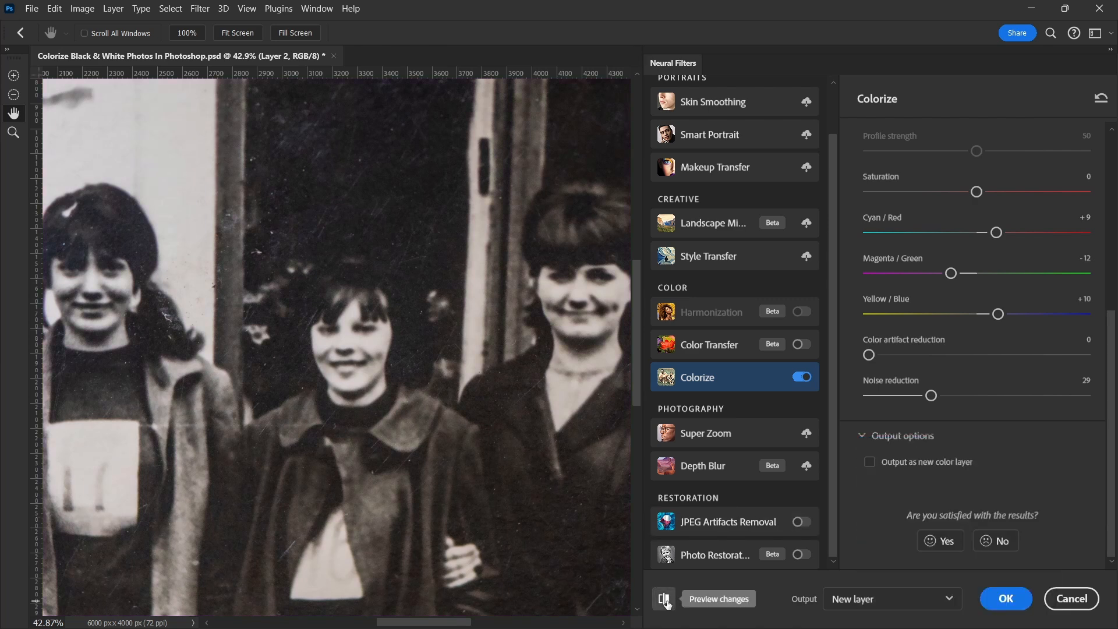
left_click(668, 603)
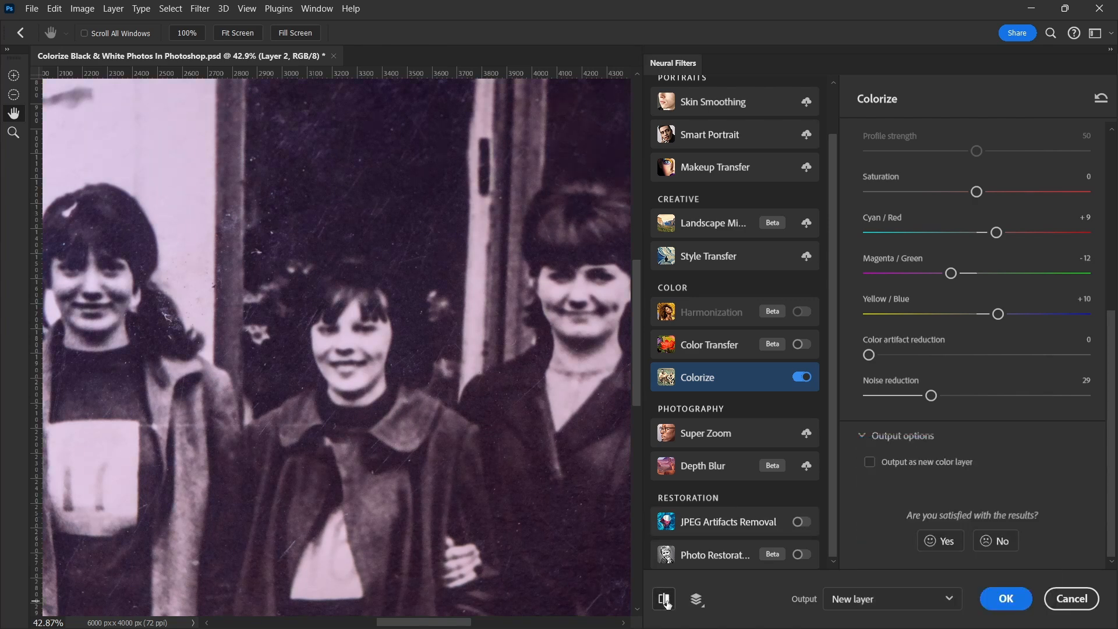
left_click(668, 604)
left_click(667, 603)
Reset all Colorize settings for the group photo to their defaults
scroll(493, 385, "down", 1)
scroll(493, 385, "down", 2)
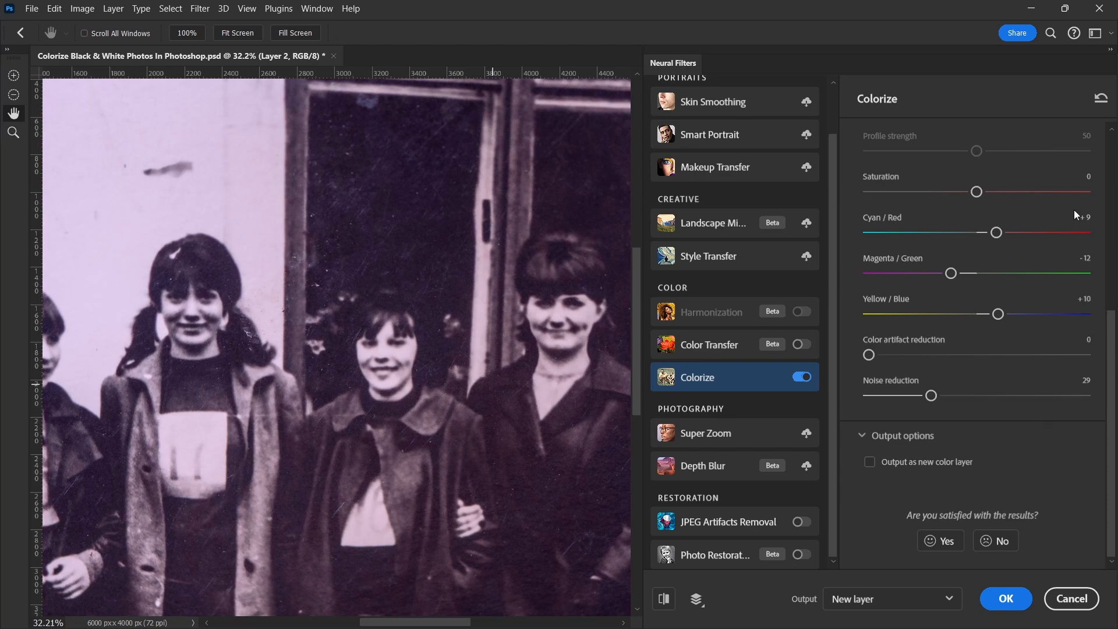
left_click(1102, 101)
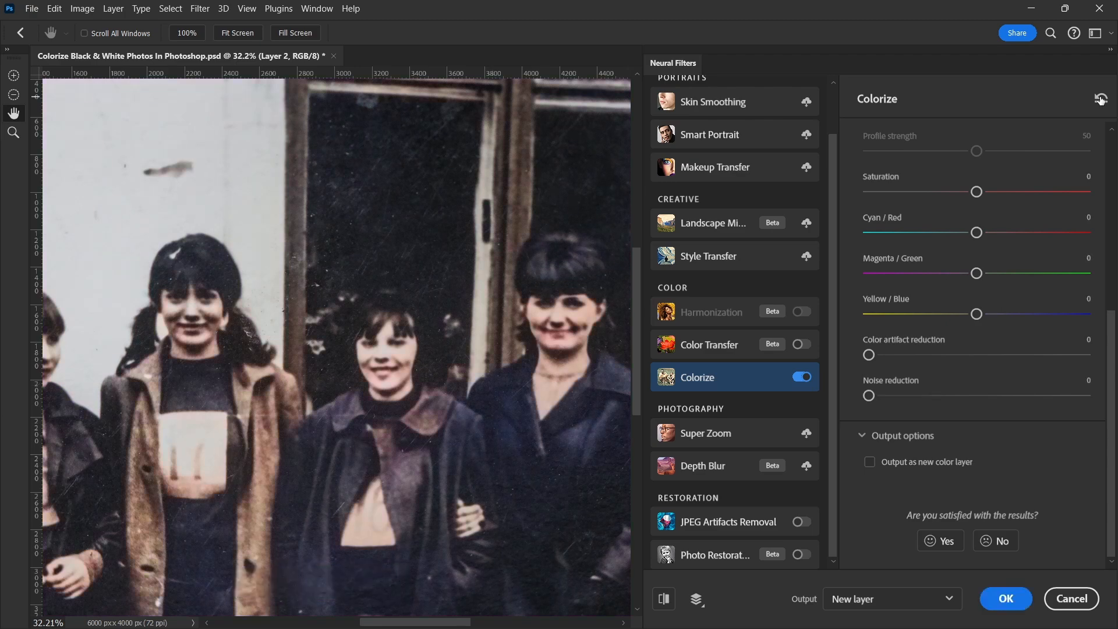
Apply the colorization as a new color layer and compare the group photo with that layer hidden and shown
scroll(426, 338, "down", 5)
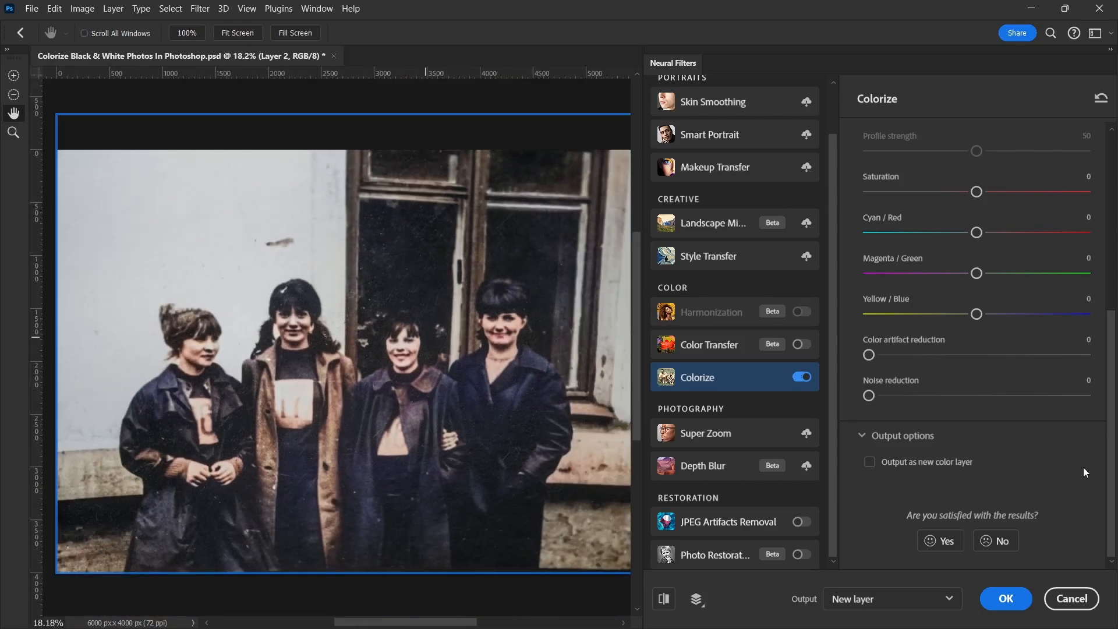
left_click(872, 463)
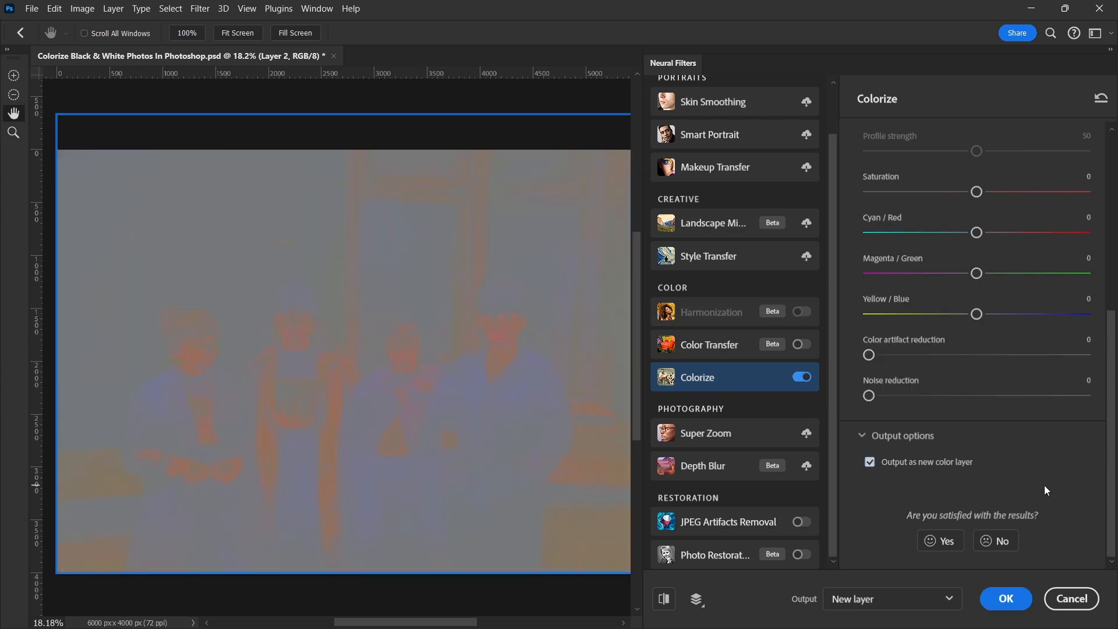
left_click(1008, 599)
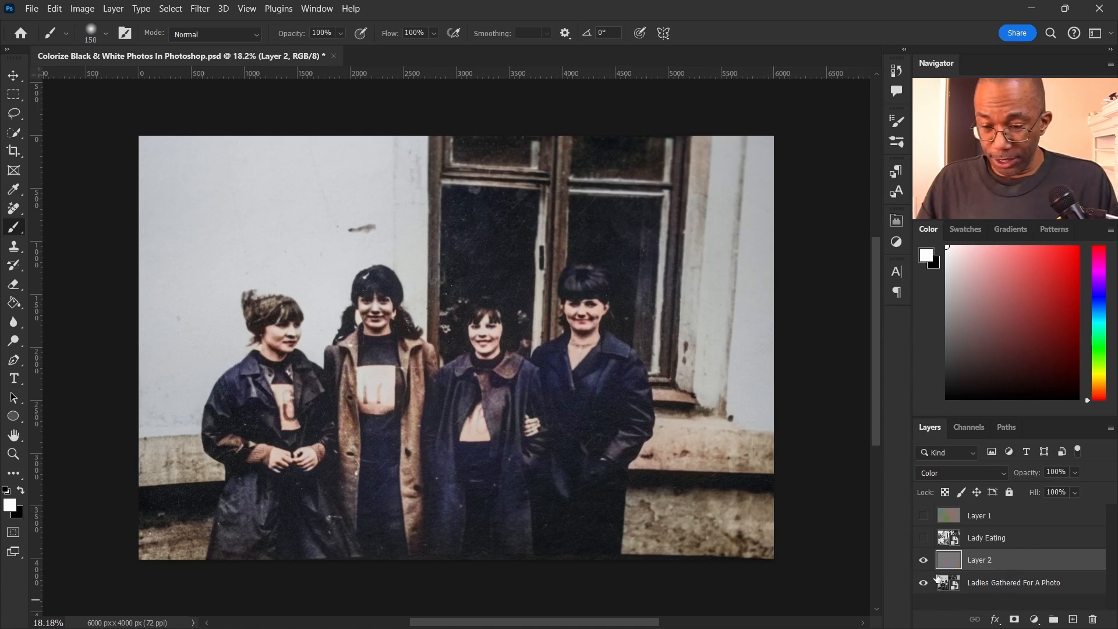
left_click(924, 561)
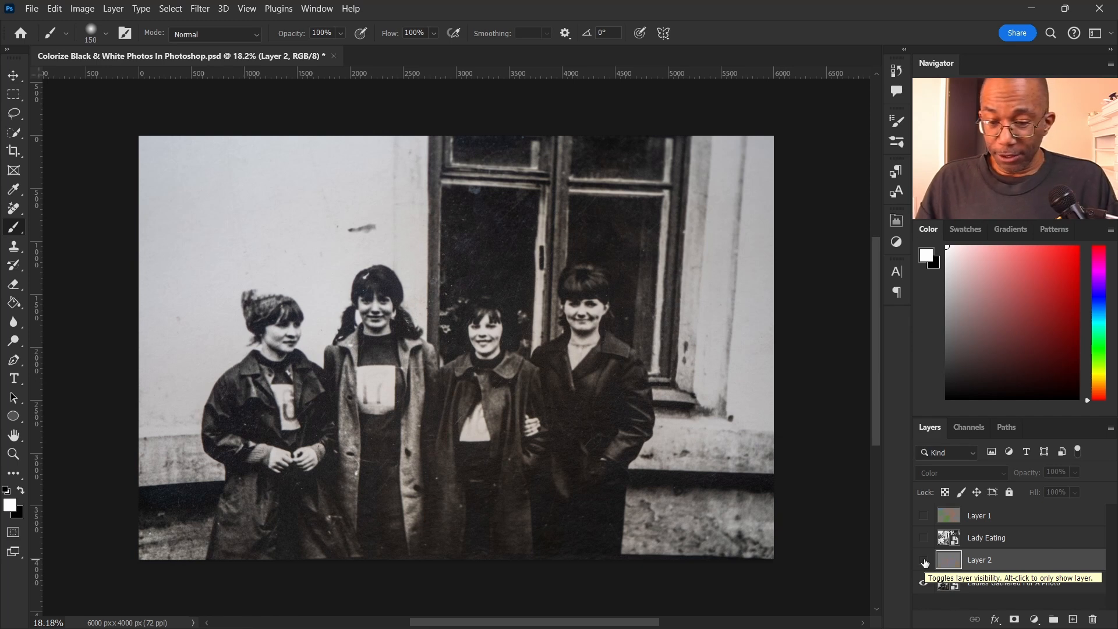
left_click(924, 561)
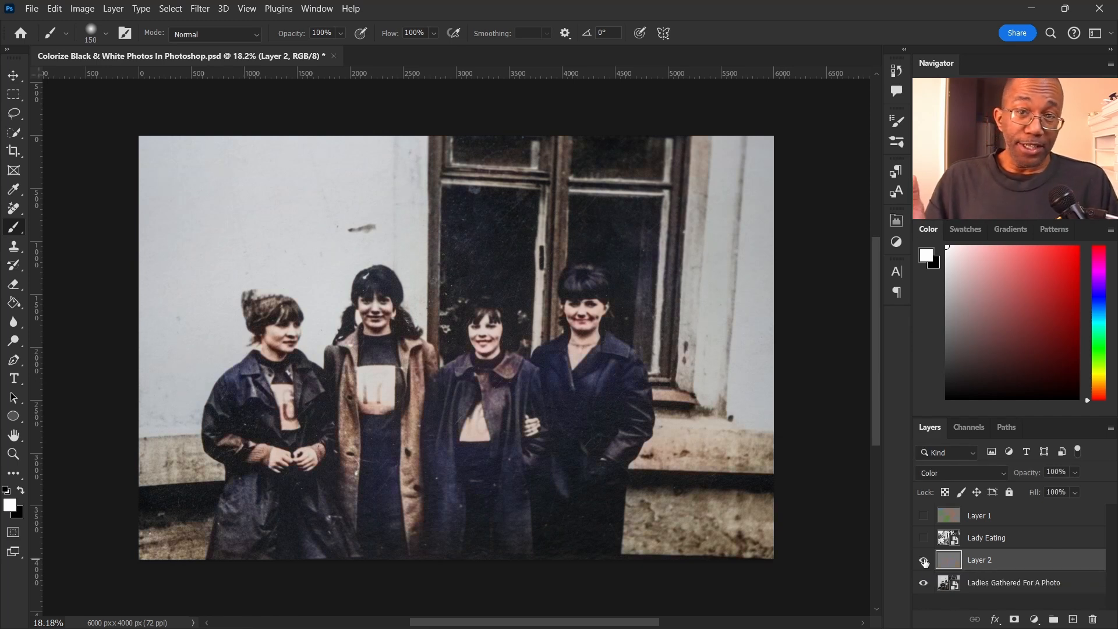